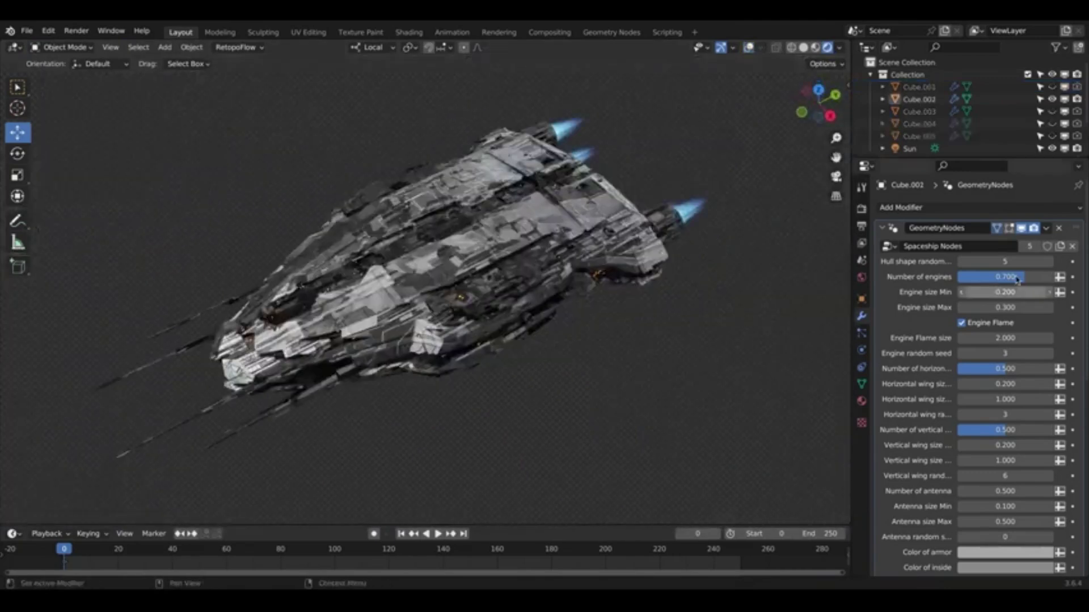
Set the hull shape random seed to 9 and the horizontal wings count to 1.0
text(9)
key(Return)
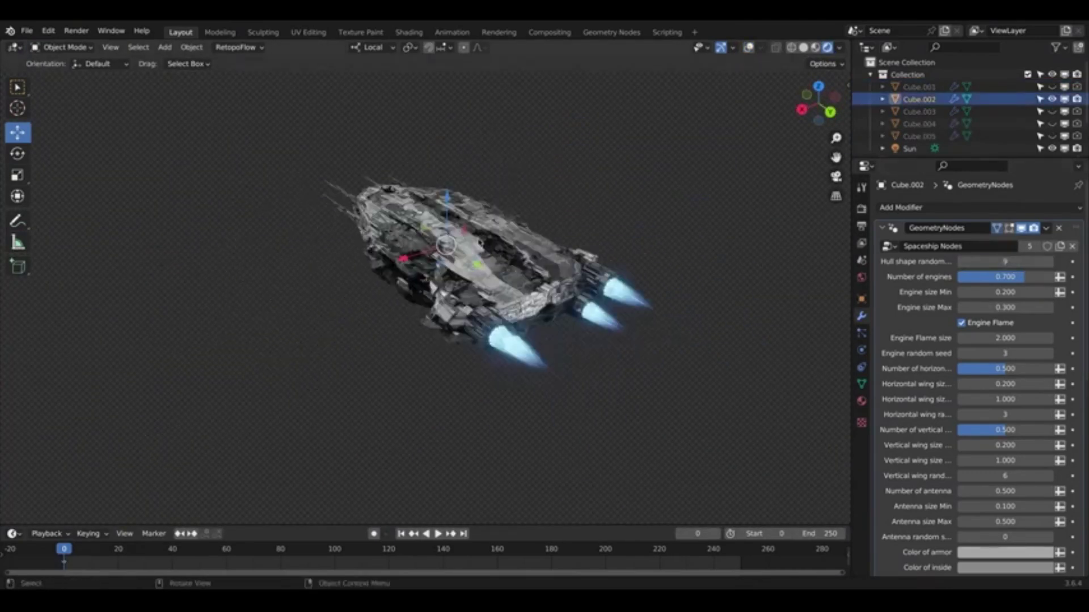
double_click(1001, 291)
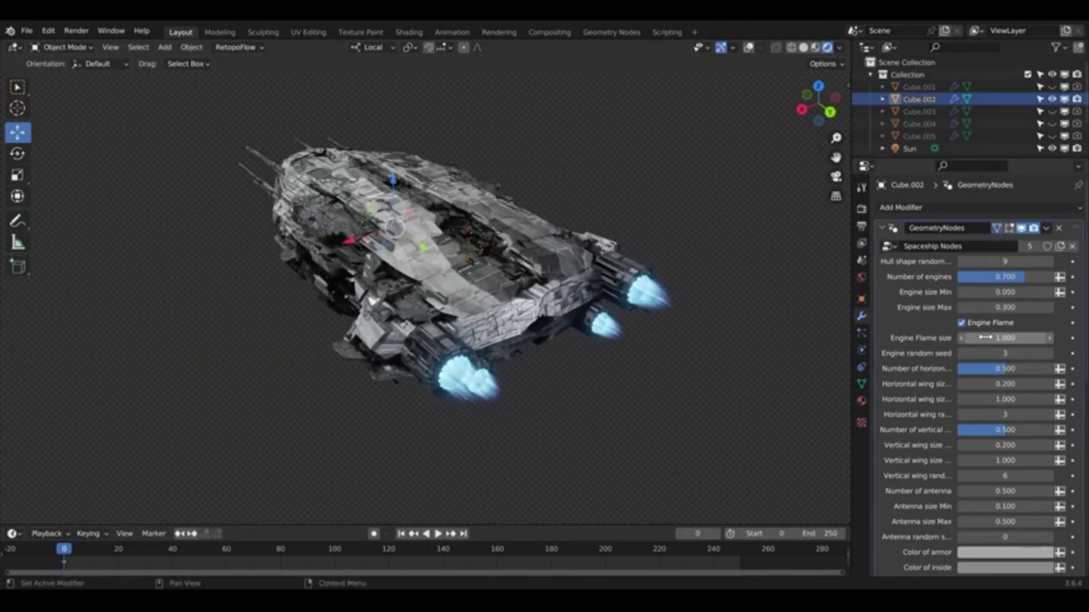
drag(1001, 369, 1052, 369)
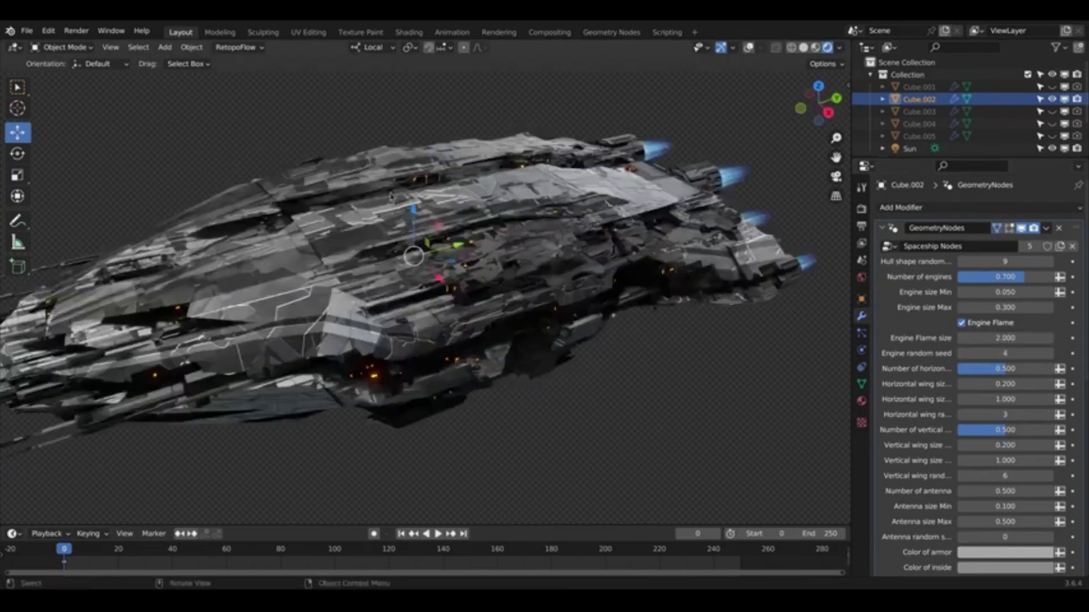
click(1006, 398)
text(4)
key(Return)
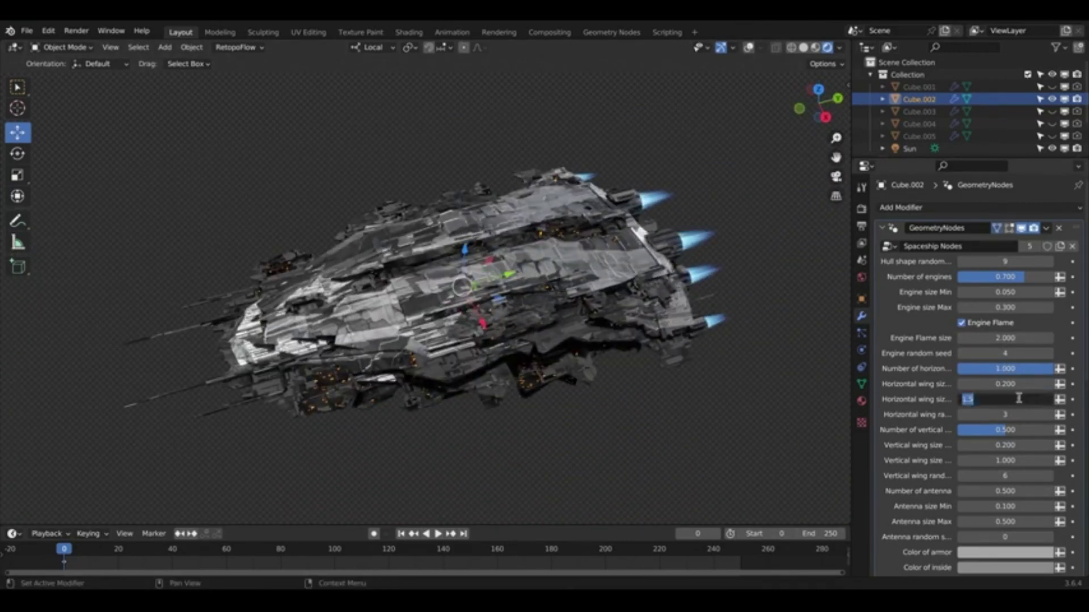
Set the horizontal wing random seed to 5 and bring up the jet flame colour choices
double_click(1007, 415)
text(5)
key(Return)
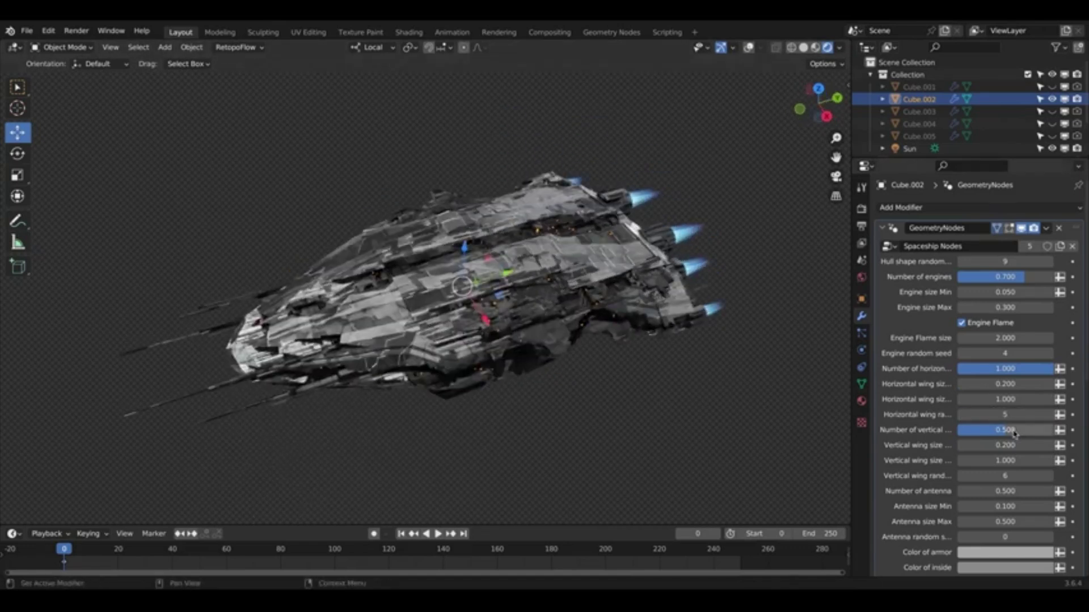
key(Return)
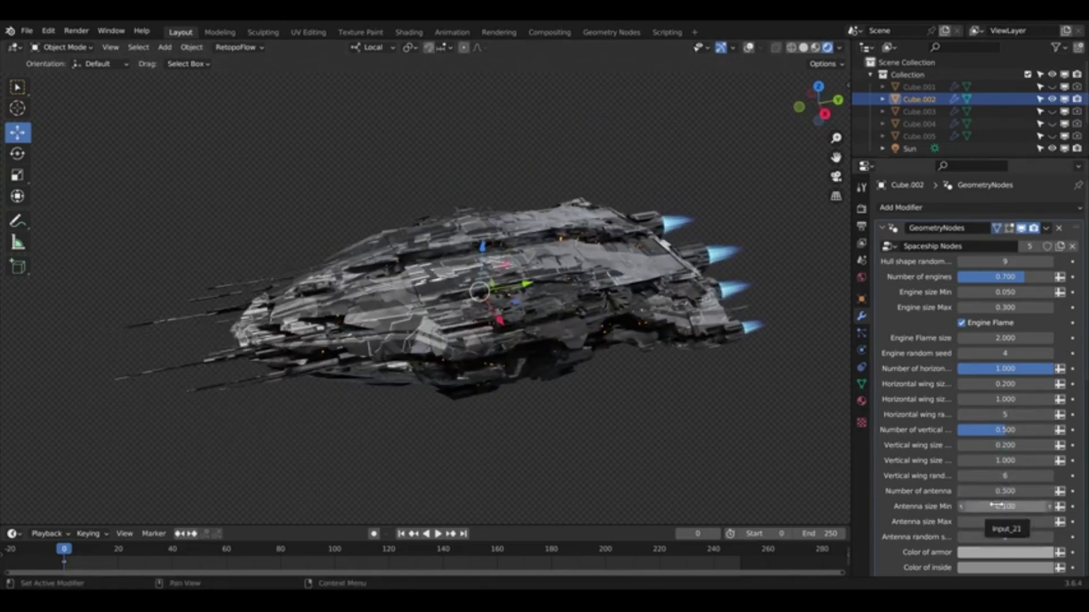
scroll(1010, 499, down, 5)
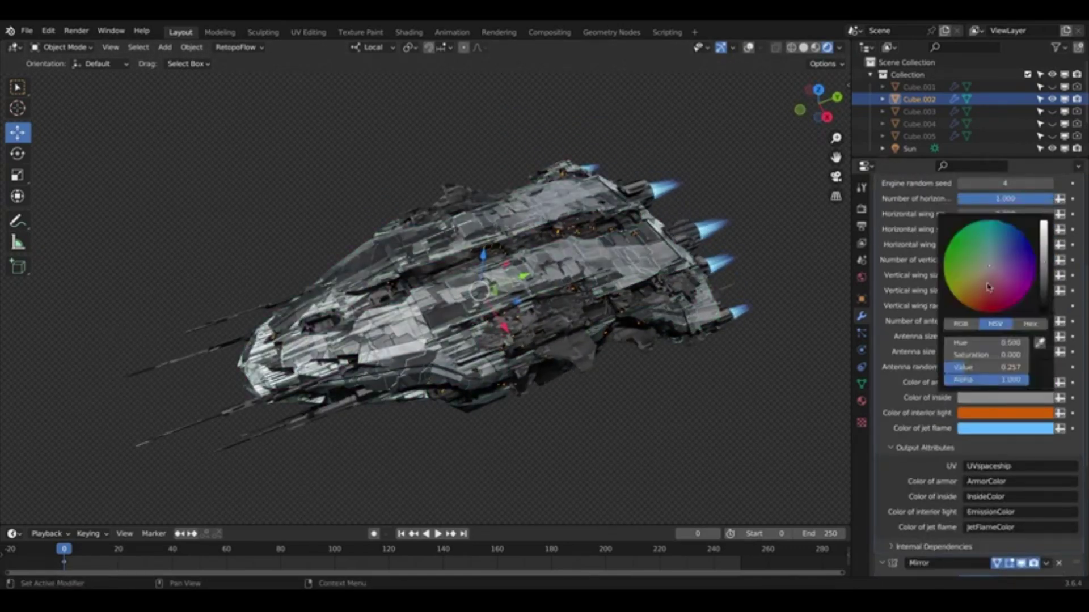
click(993, 429)
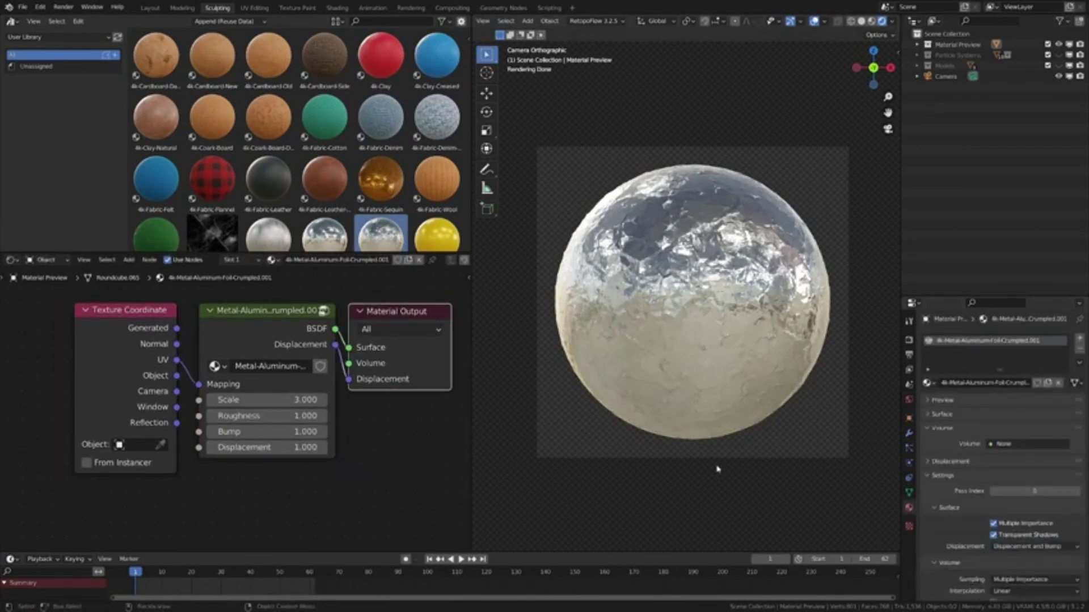
Inspect the sphere's Subdivision modifier settings and the render sampling settings
click(908, 434)
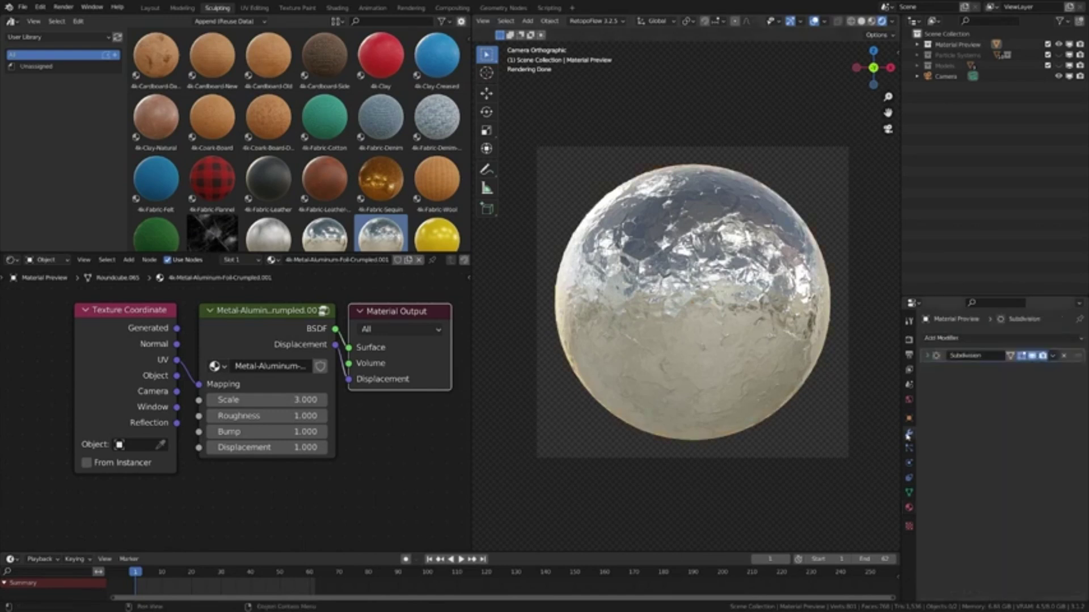
click(928, 355)
click(910, 341)
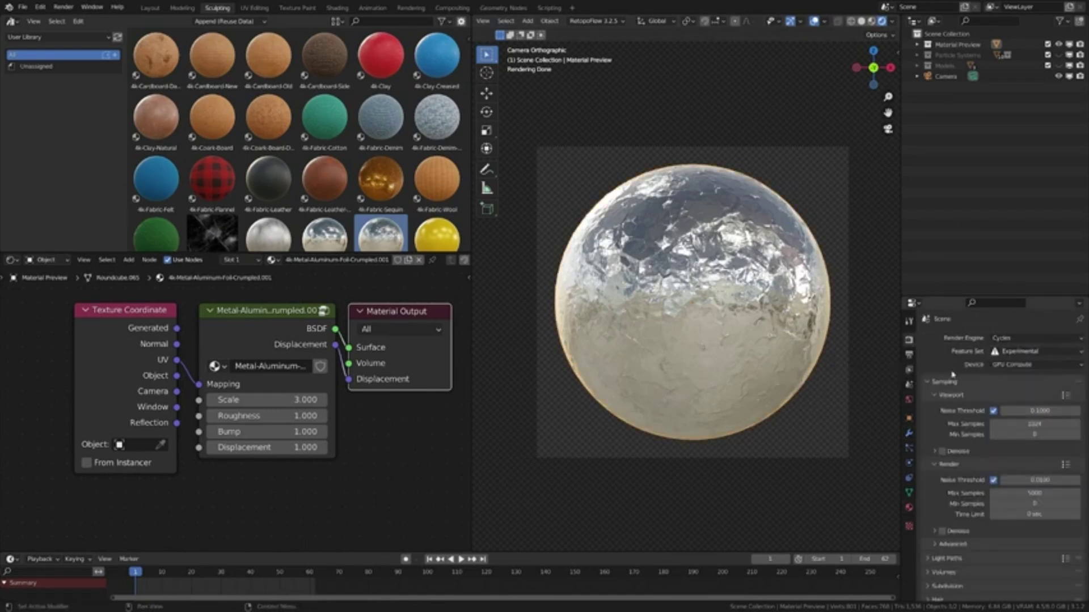
key(ctrl+Tab)
key(ctrl+Tab)
key(ctrl+Tab)
key(ctrl+Tab)
key(ctrl+Tab)
key(ctrl+Tab)
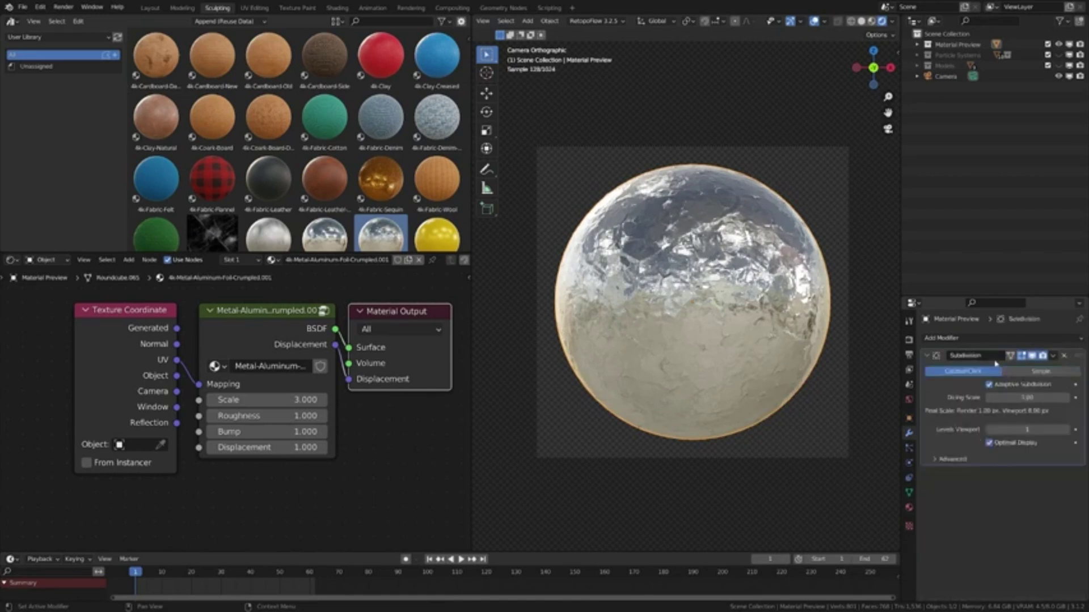
Apply the Fabric-Flannel and then the Coark-Board-Damaged library materials to the sphere
drag(212, 179, 692, 301)
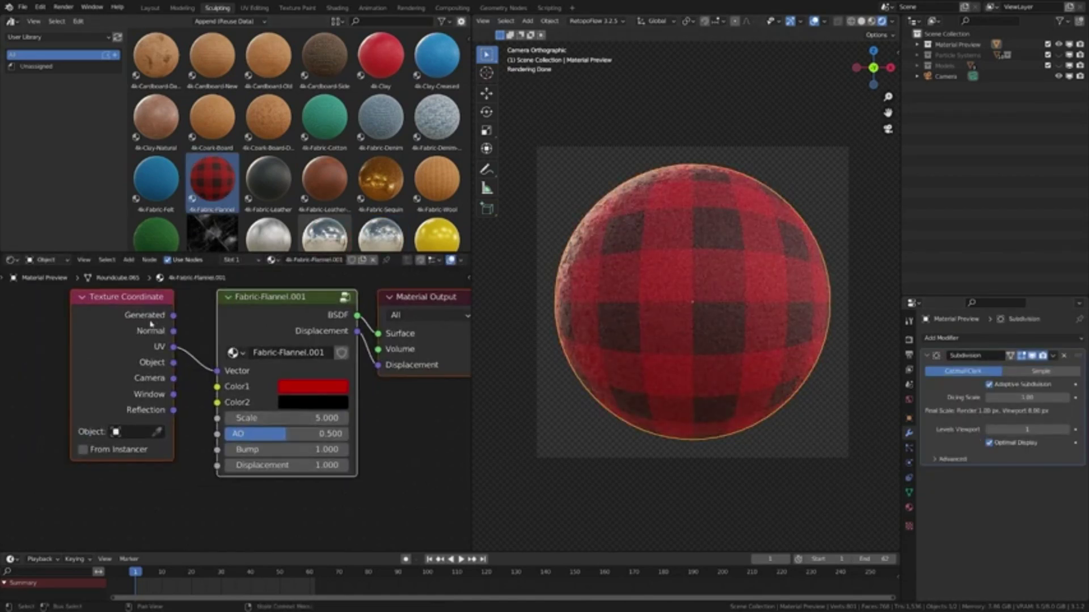
scroll(268, 142, down, 1)
drag(269, 93, 585, 359)
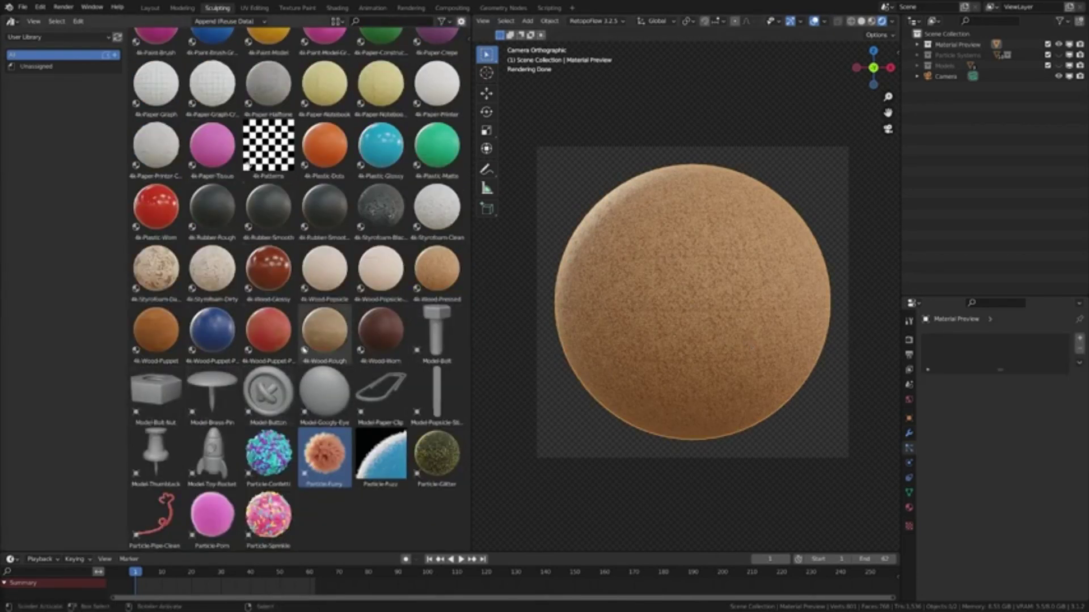
Add the Particle-Furry fur system to the sphere using the Particle Furry settings
drag(313, 457, 554, 445)
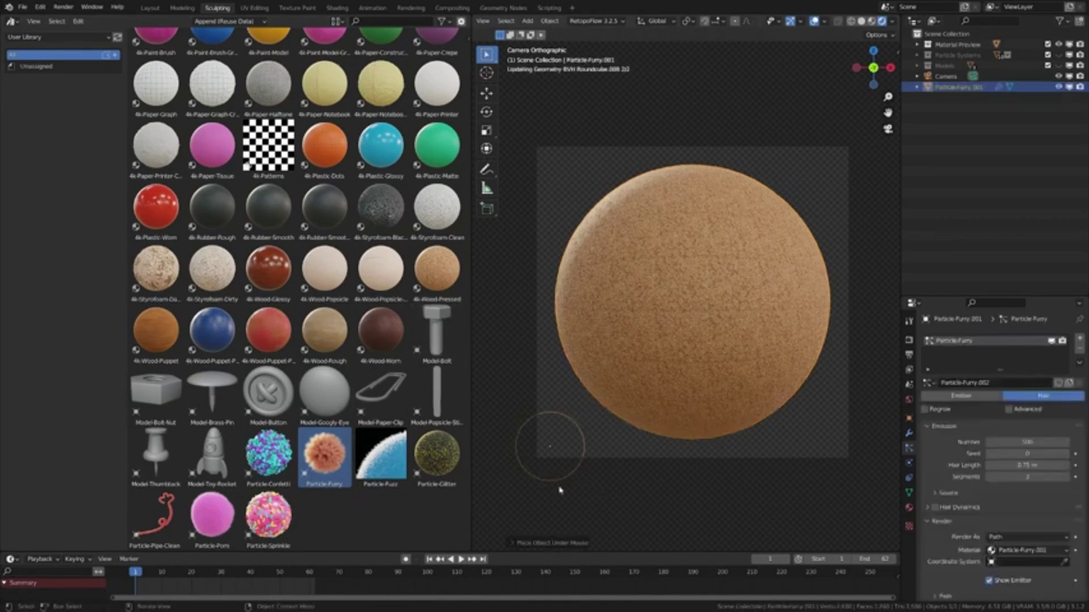
click(928, 383)
click(965, 399)
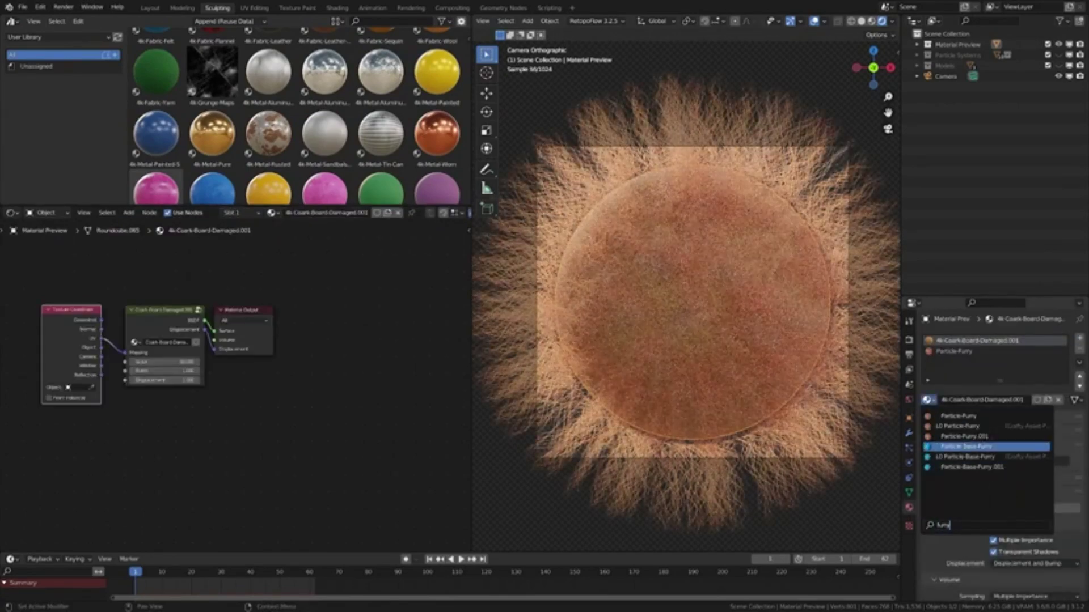
click(909, 449)
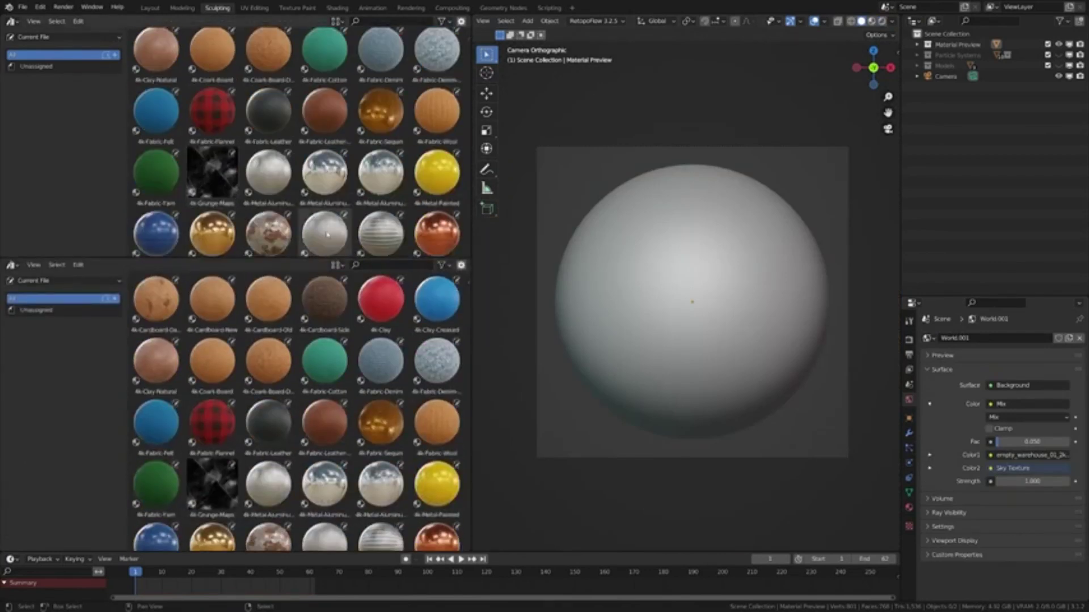
middle_drag(262, 430, 258, 428)
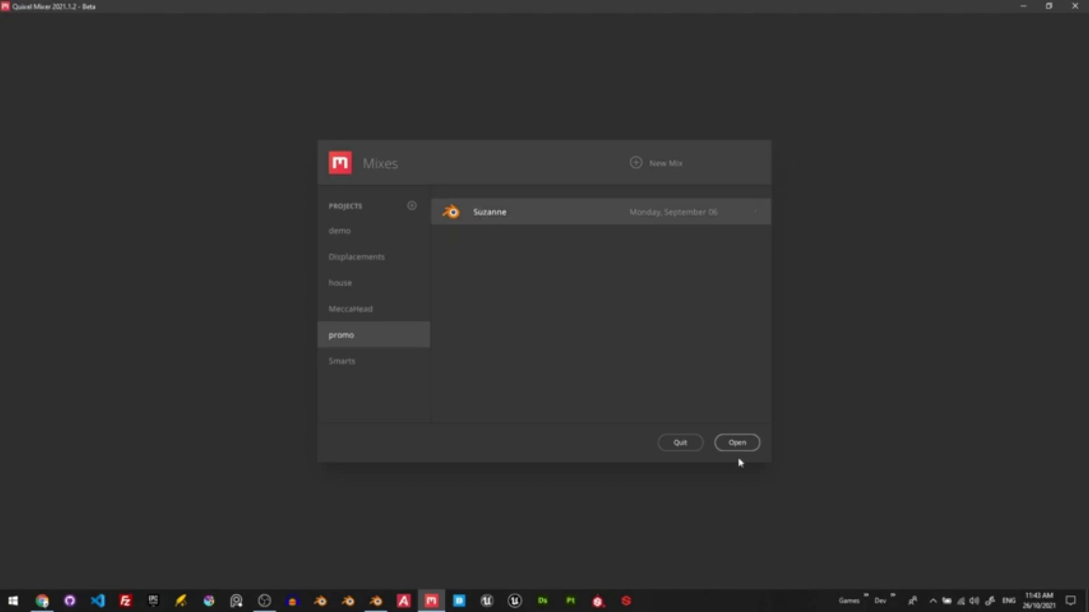
Texture the Suzanne mix with Wood - Old - Varnish and plastic eyes, then export maps to disk
click(738, 444)
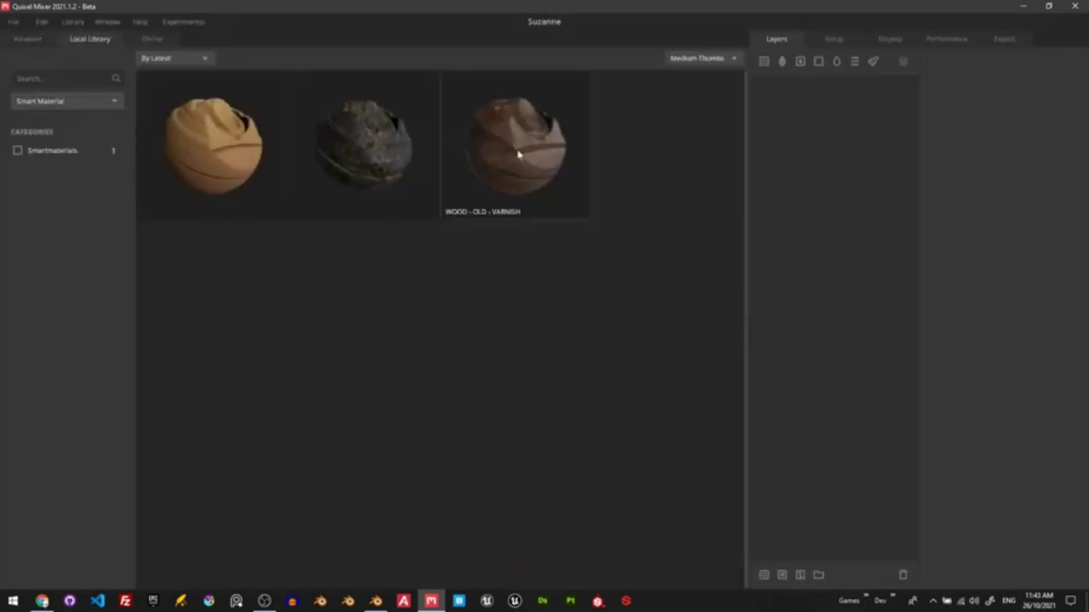
drag(518, 154, 819, 150)
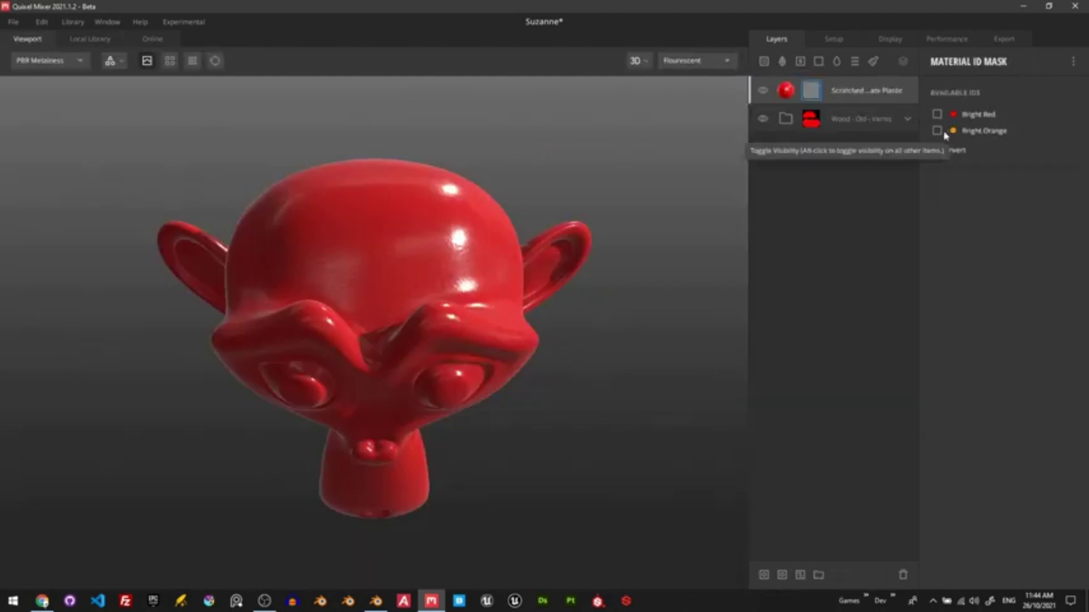
click(937, 131)
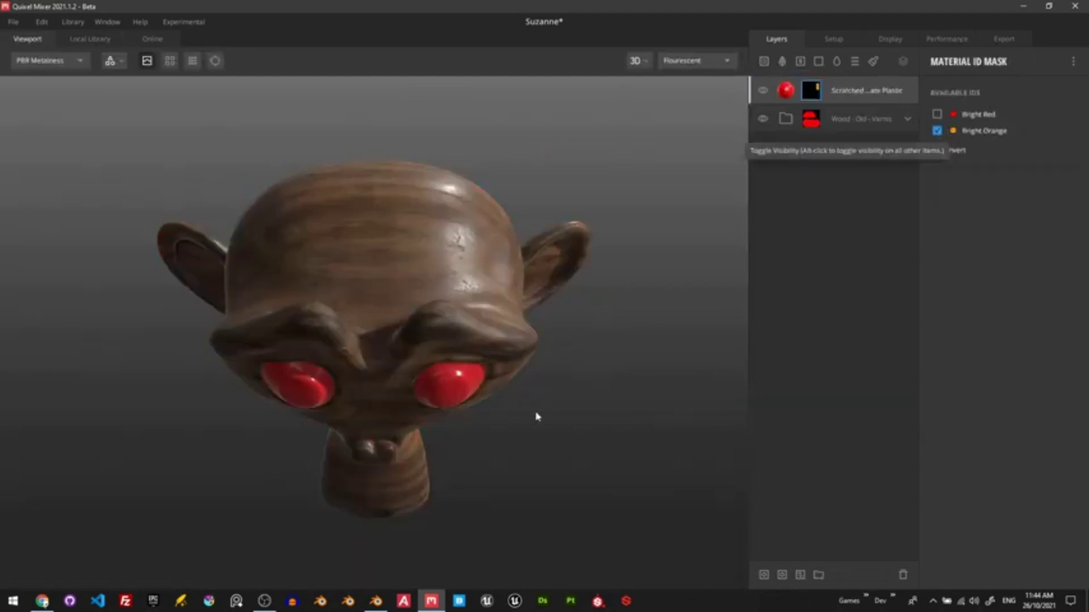
drag(534, 416, 624, 397)
click(1004, 39)
click(998, 569)
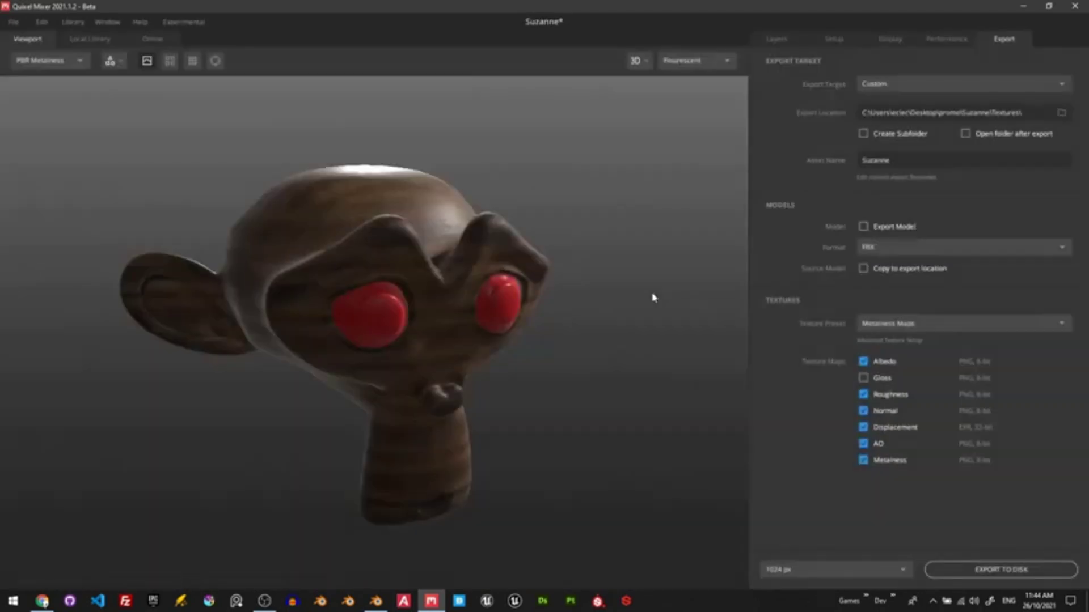
Build shaders from the Mixer maps, then send Suzanne to Substance Painter
key(alt+Tab)
click(867, 52)
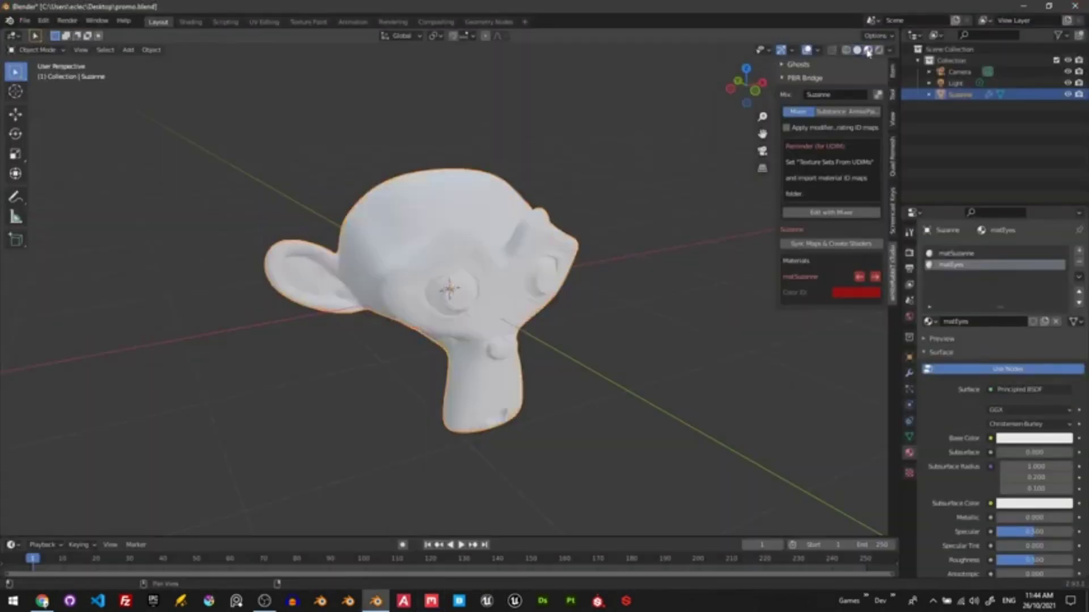
click(812, 245)
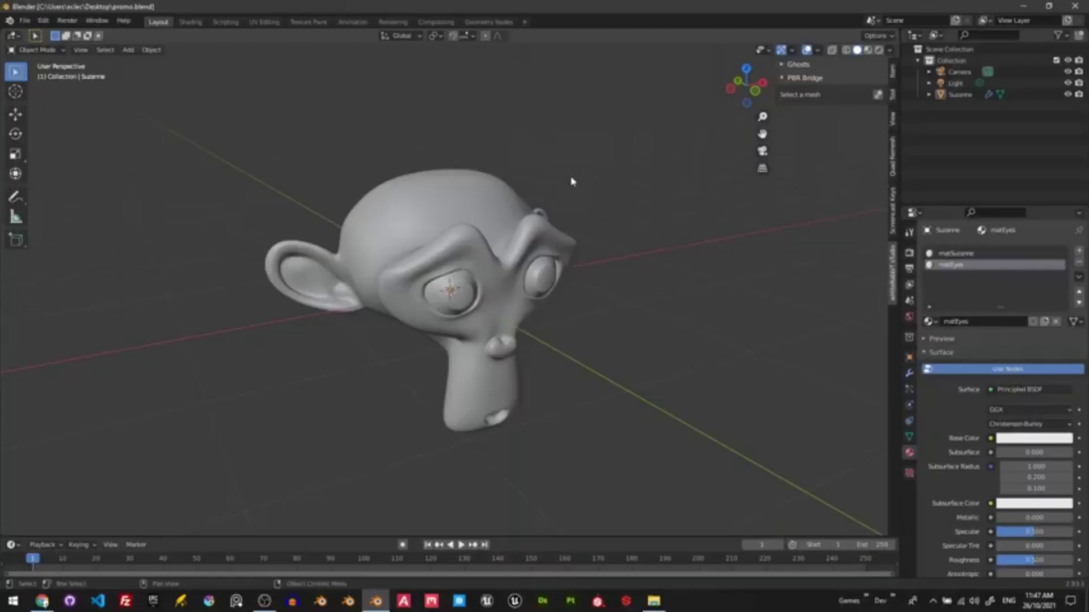
click(497, 227)
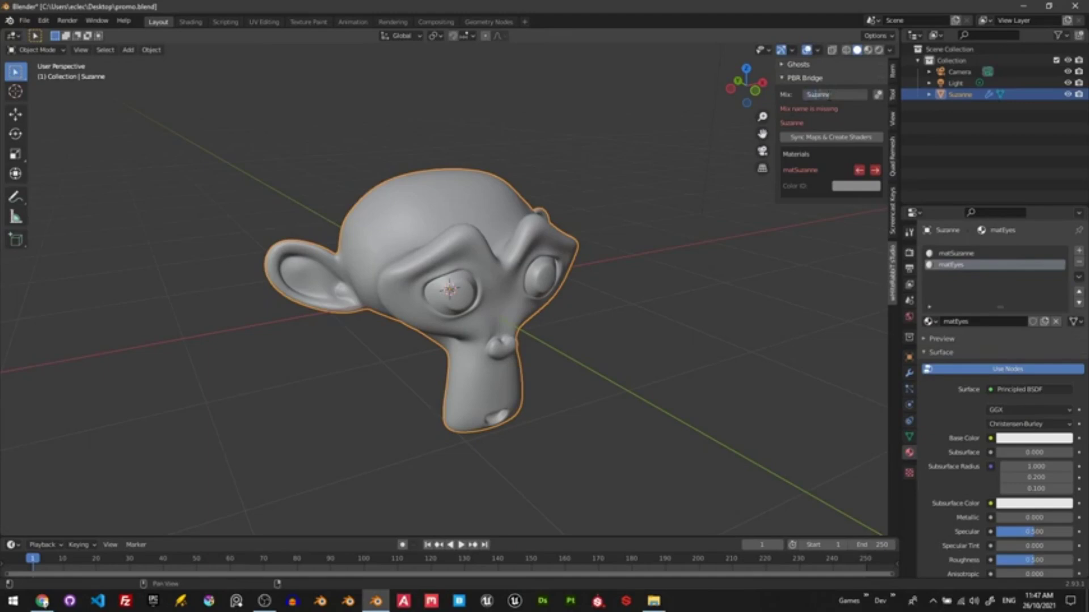
key(Return)
click(833, 181)
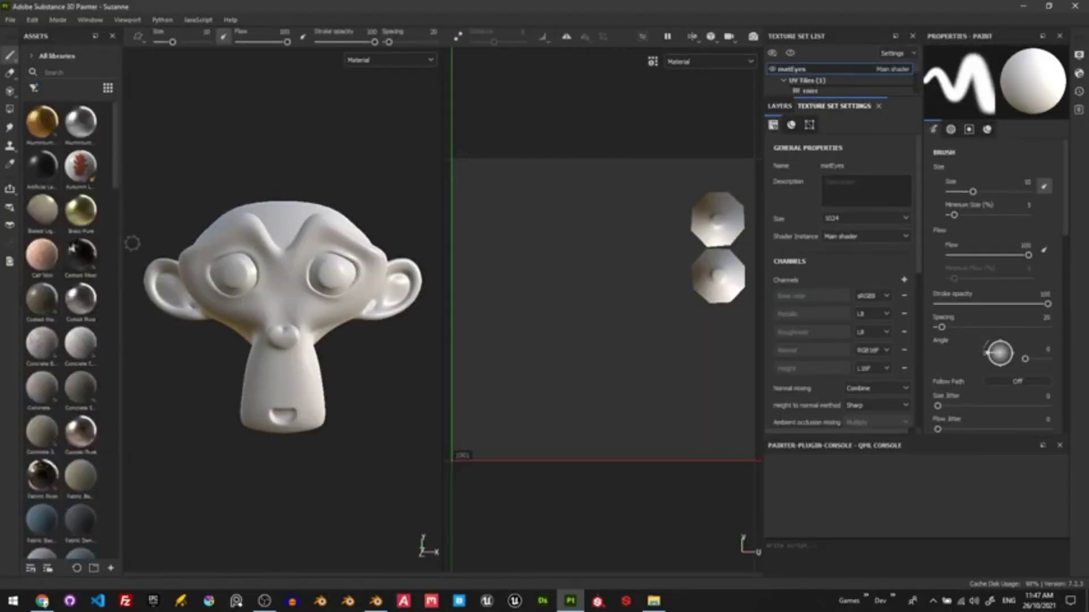
In Substance Painter, give Suzanne Calf Skin and metal eyes, then export the textures
mouse_move(41, 255)
mouse_down()
mouse_move(198, 248)
mouse_move(222, 277)
mouse_up()
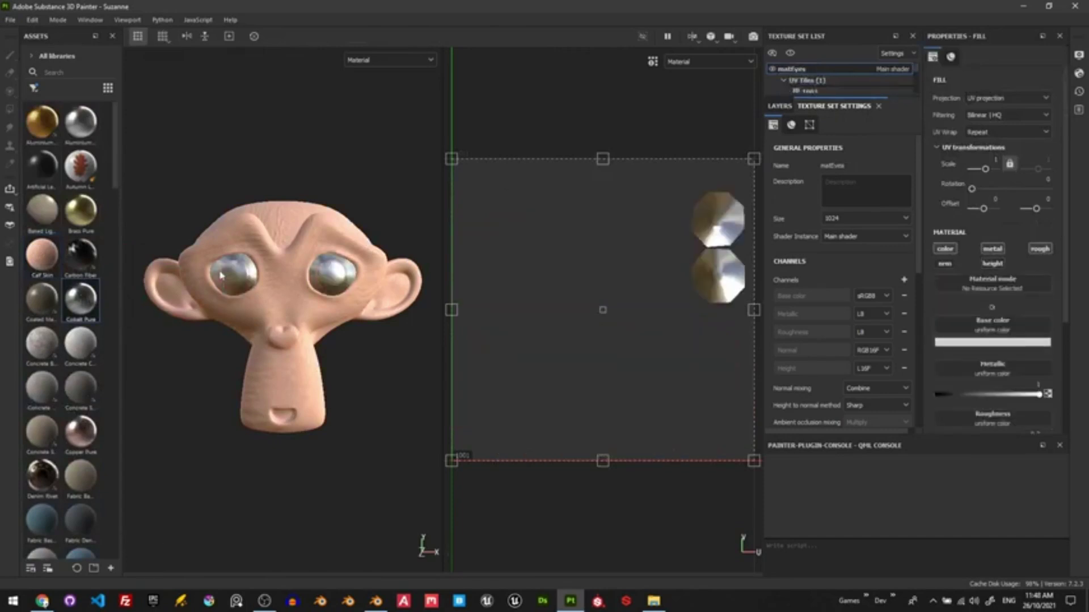
click(10, 19)
click(34, 193)
click(815, 499)
click(749, 499)
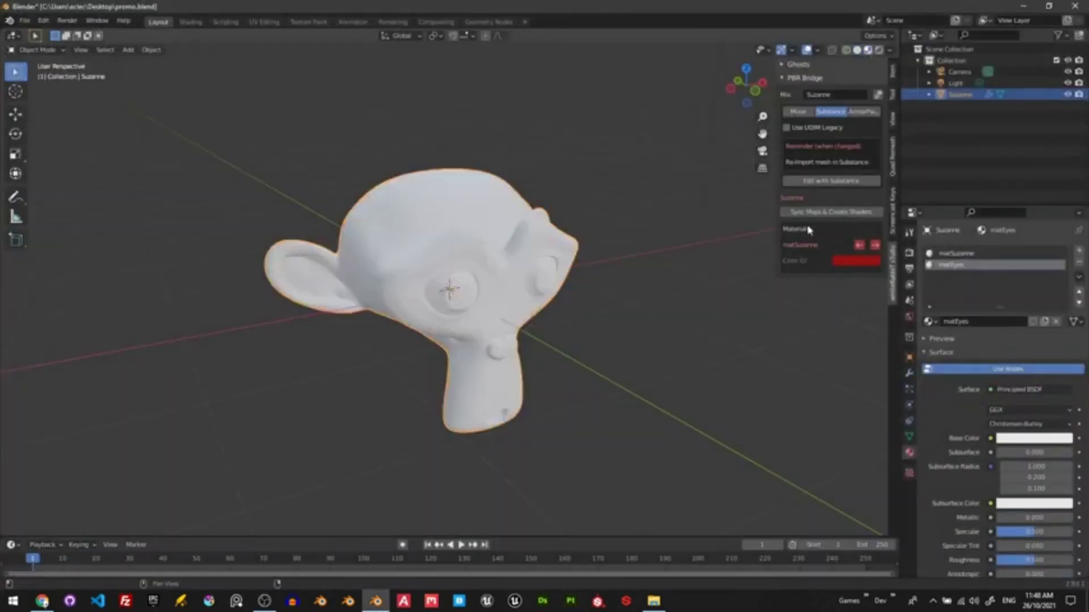
Sync the Painter maps into new shaders on Suzanne and orbit to view the skin and metal eyes
click(809, 211)
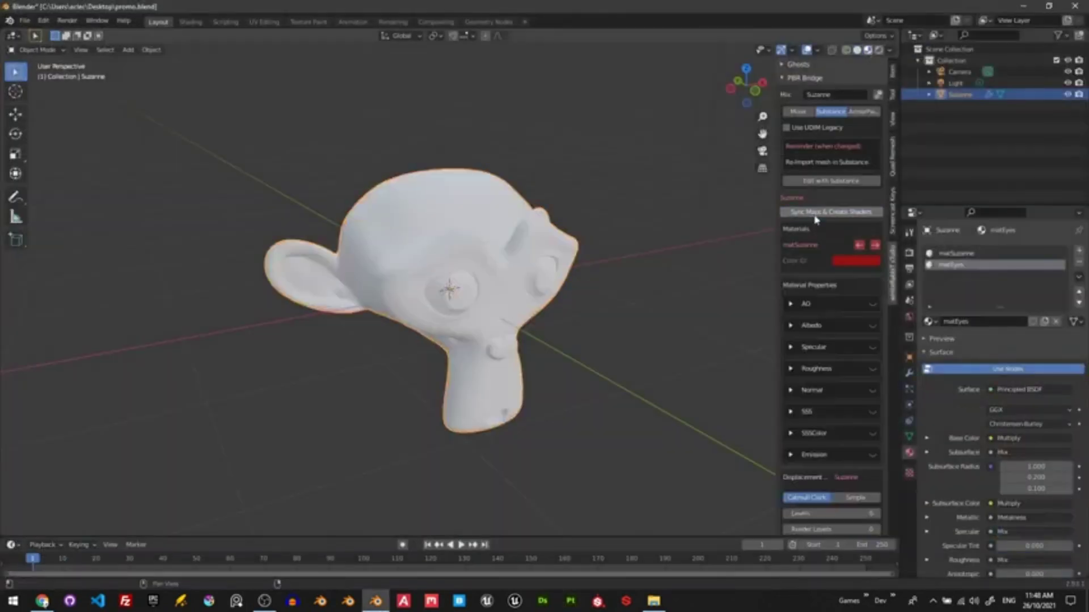
middle_drag(681, 251, 658, 279)
scroll(658, 279, up, 2)
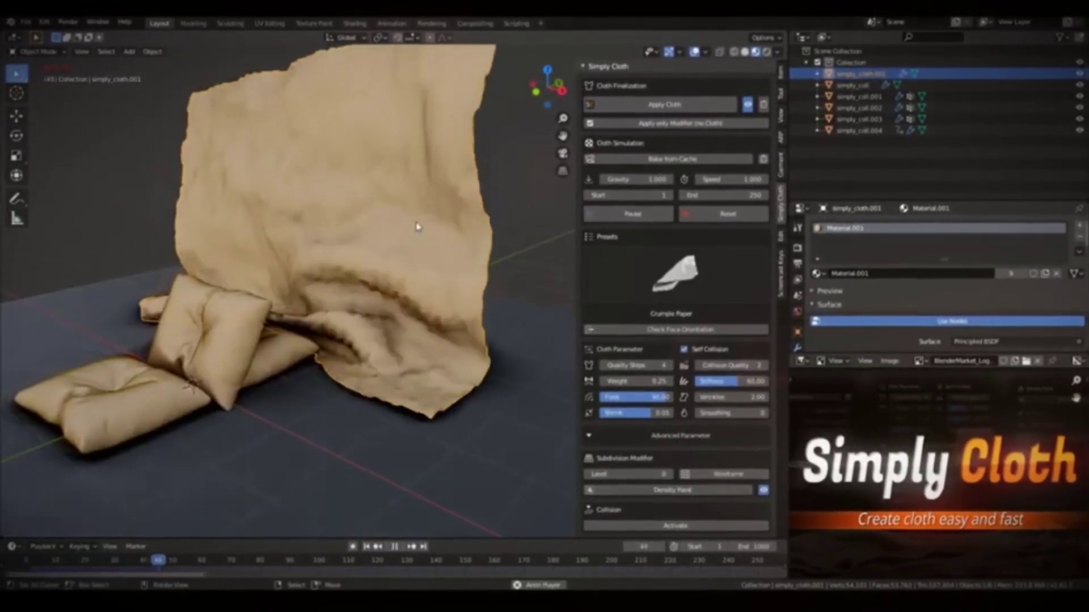
Switch the cloth sheet to the Standard preset
click(675, 275)
click(499, 340)
middle_drag(283, 227, 318, 215)
scroll(318, 215, down, 5)
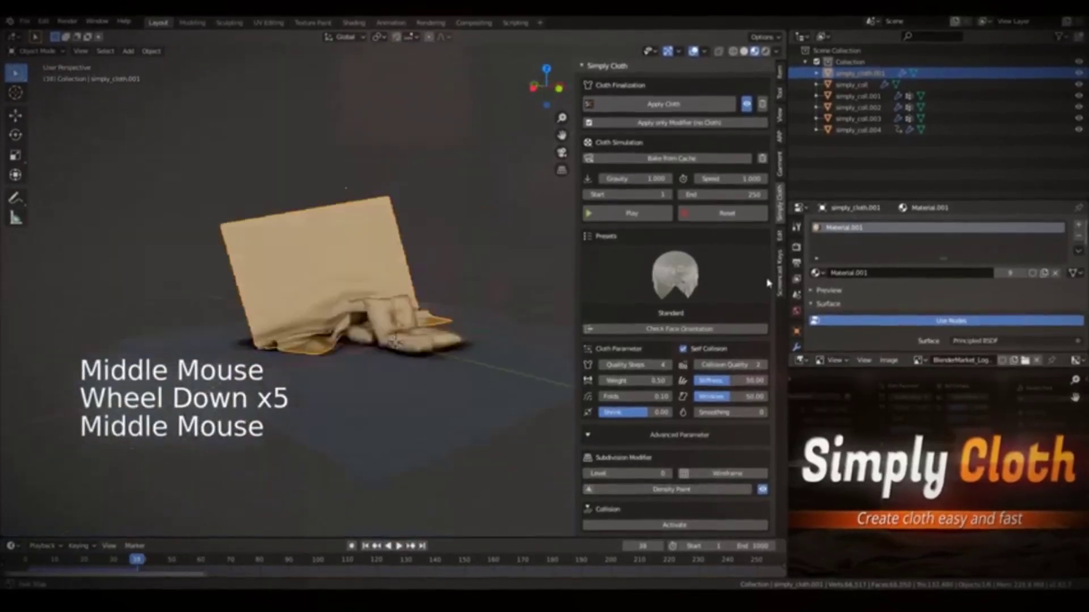
scroll(318, 215, up, 2)
Reposition the cloth sheet above the pillows, reset, and play the simulation to drape it
key(Tab)
key(Tab)
click(453, 234)
scroll(452, 234, up, 3)
mouse_move(452, 234)
shift+middle_down()
mouse_move(386, 215)
mouse_move(397, 221)
shift+middle_up()
scroll(397, 227, down, 3)
key(g)
key(r)
click(397, 216)
click(627, 213)
scroll(380, 227, up, 4)
scroll(386, 216, up, 1)
Adjust the cloth stiffness, Folds and Wrinkles values and inspect the draped sheet
double_click(724, 384)
click(632, 212)
click(727, 213)
click(632, 213)
drag(624, 397, 652, 400)
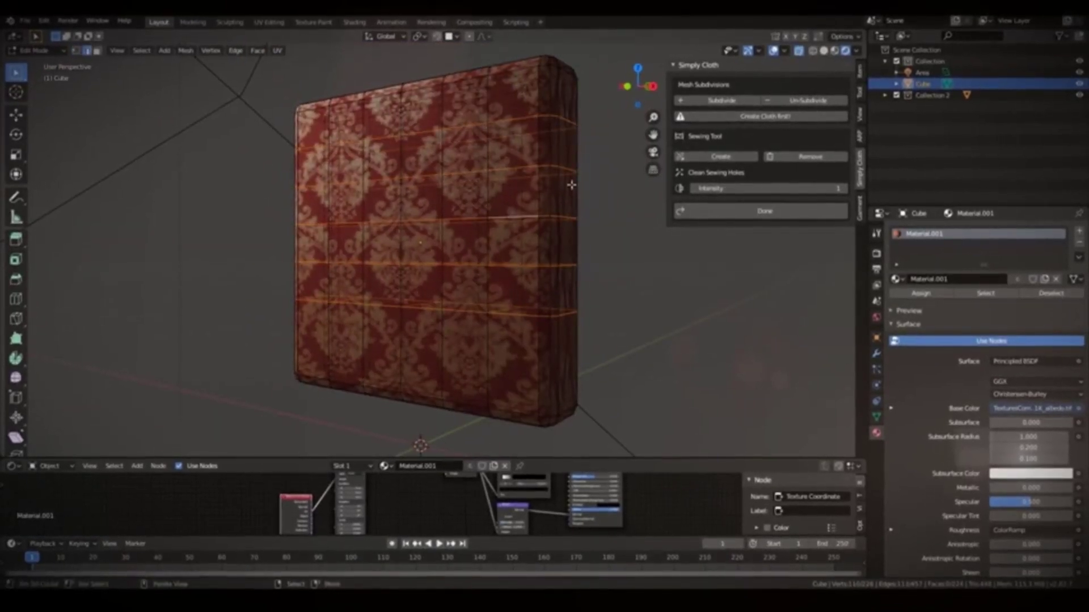
Select the cushion's side faces, make it a Pressure cloth, and play to inflate it
middle_drag(541, 212, 482, 187)
click(479, 315)
shift+click(523, 292)
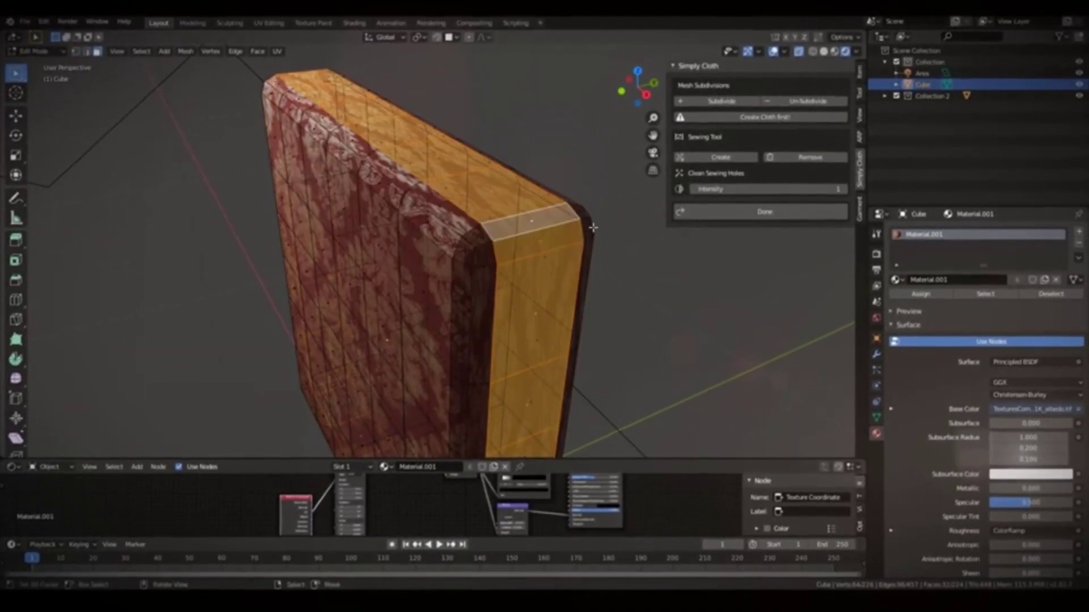
click(765, 117)
click(765, 252)
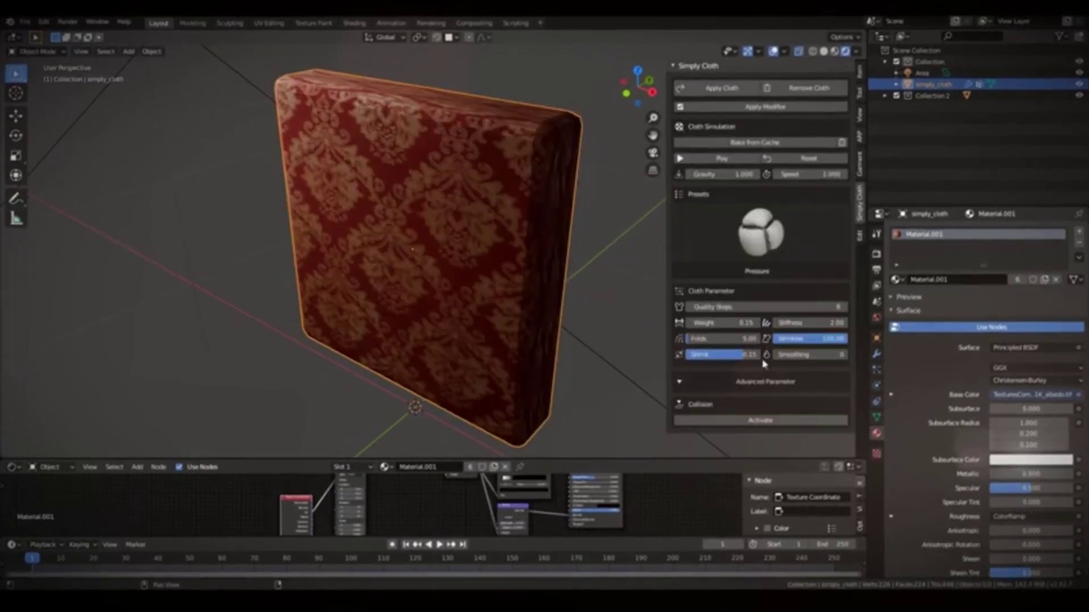
click(731, 162)
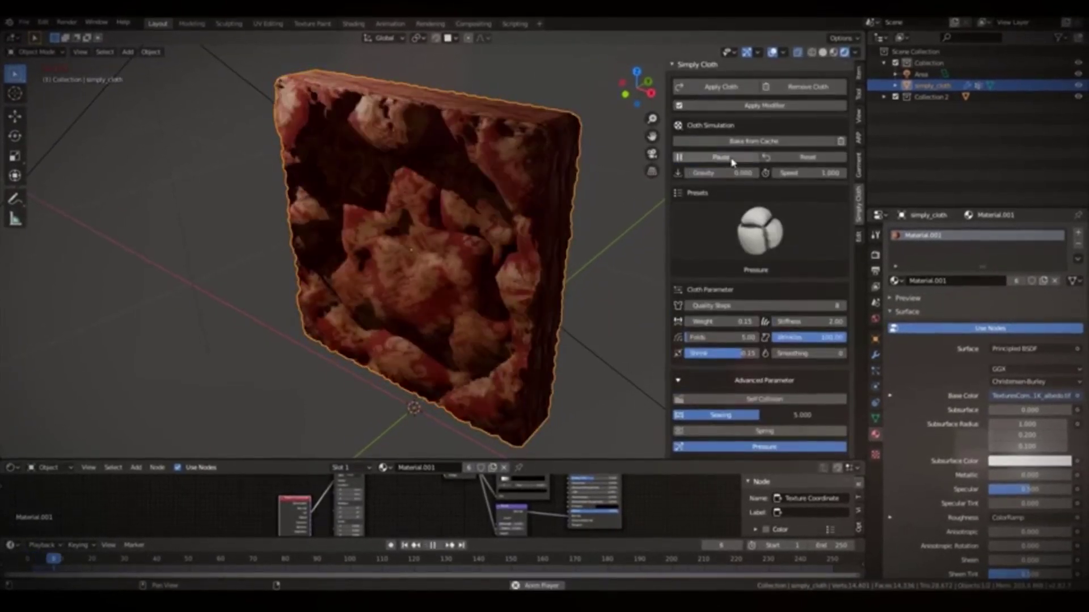